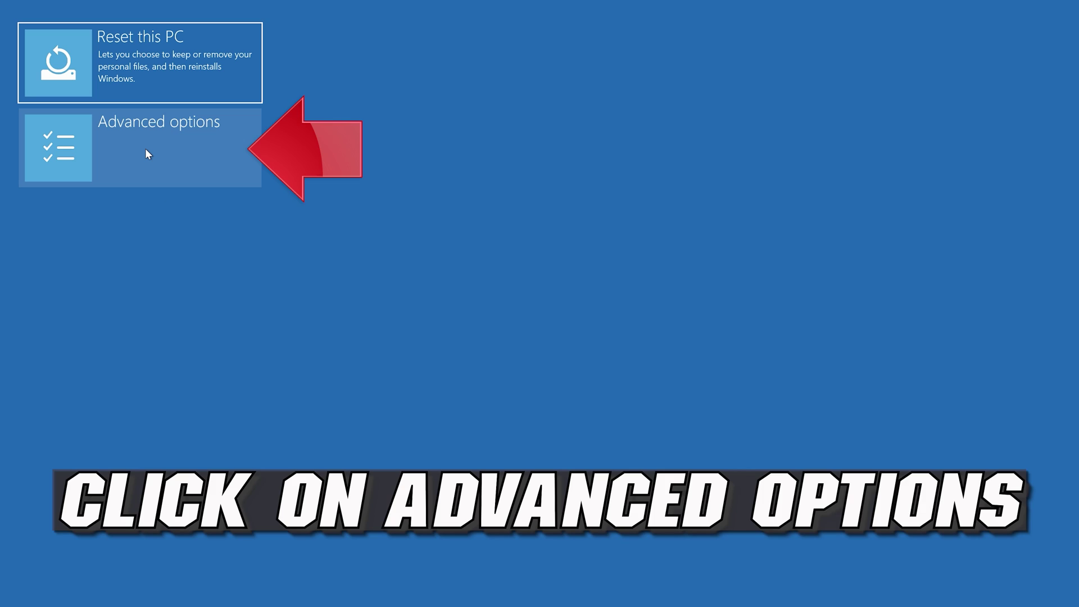
# Step: From Troubleshoot, go into Advanced options and start Startup Repair to reach its account selection
pyautogui.click(129, 137)
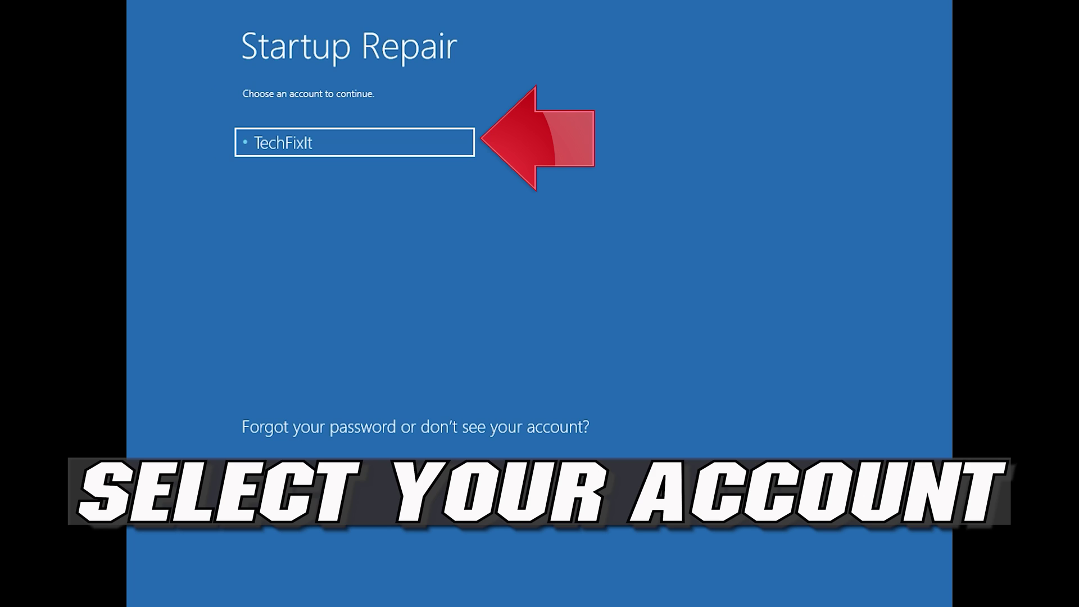
# Step: Continue Startup Repair with the listed account, then go back to the Troubleshoot options
pyautogui.click(404, 145)
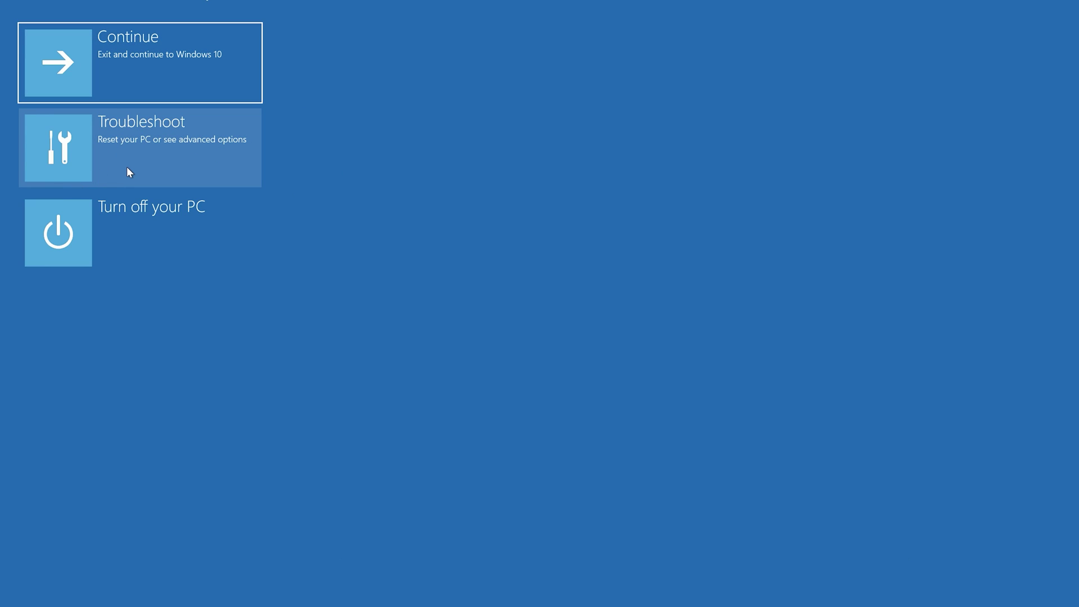
pyautogui.click(128, 170)
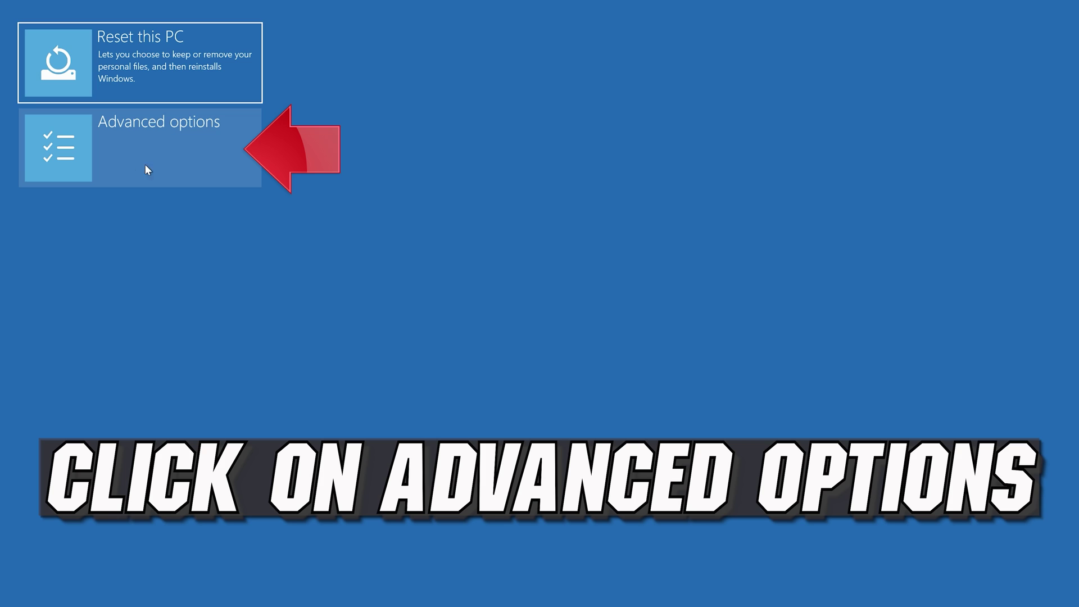
# Step: Launch the administrator Command Prompt from Troubleshoot's Advanced options
pyautogui.click(217, 161)
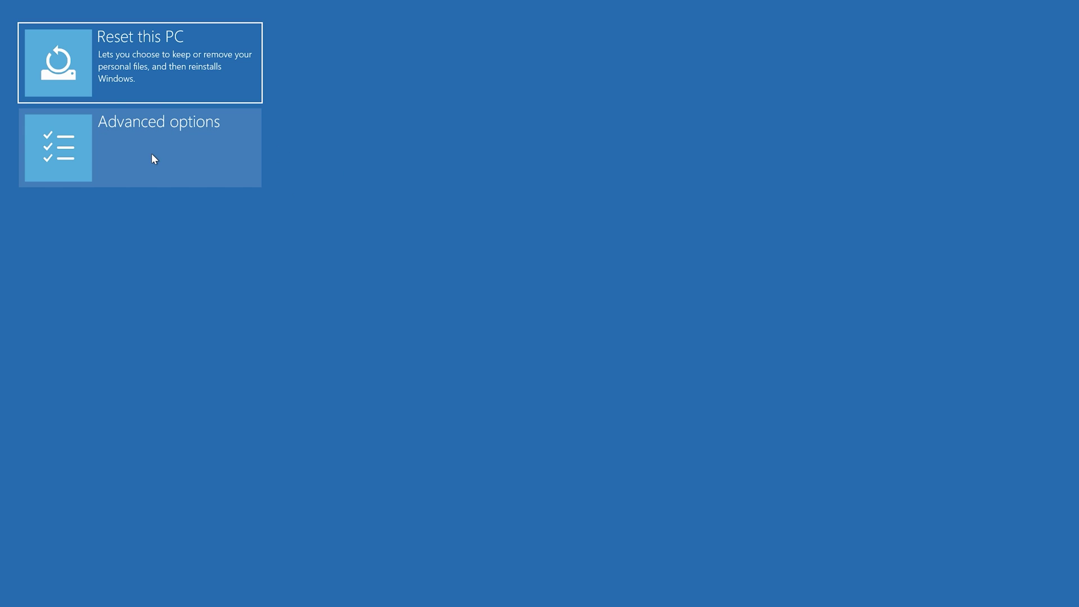
pyautogui.click(151, 155)
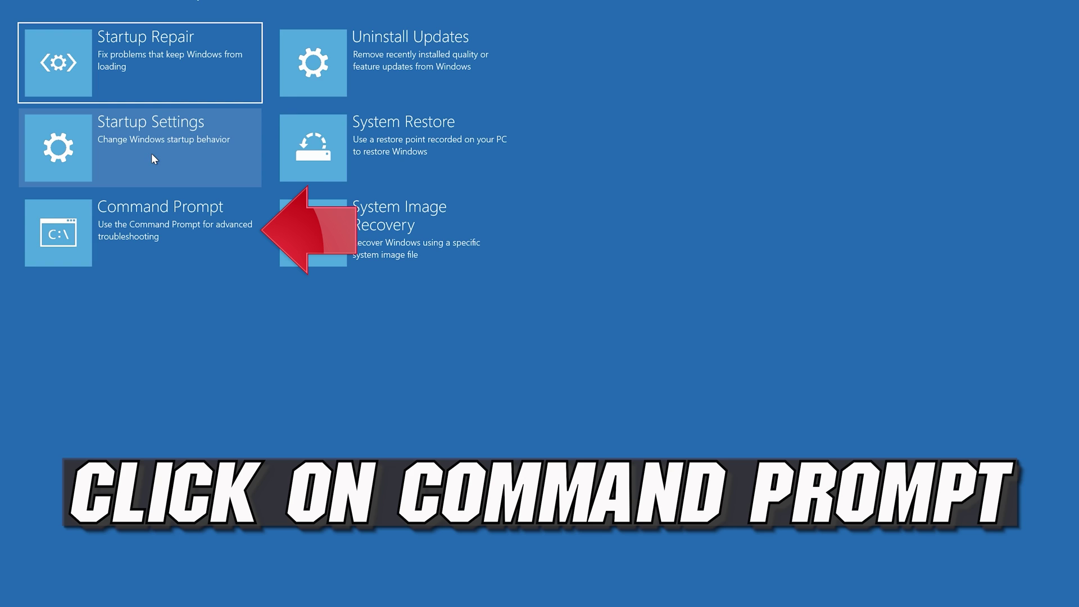
pyautogui.click(117, 209)
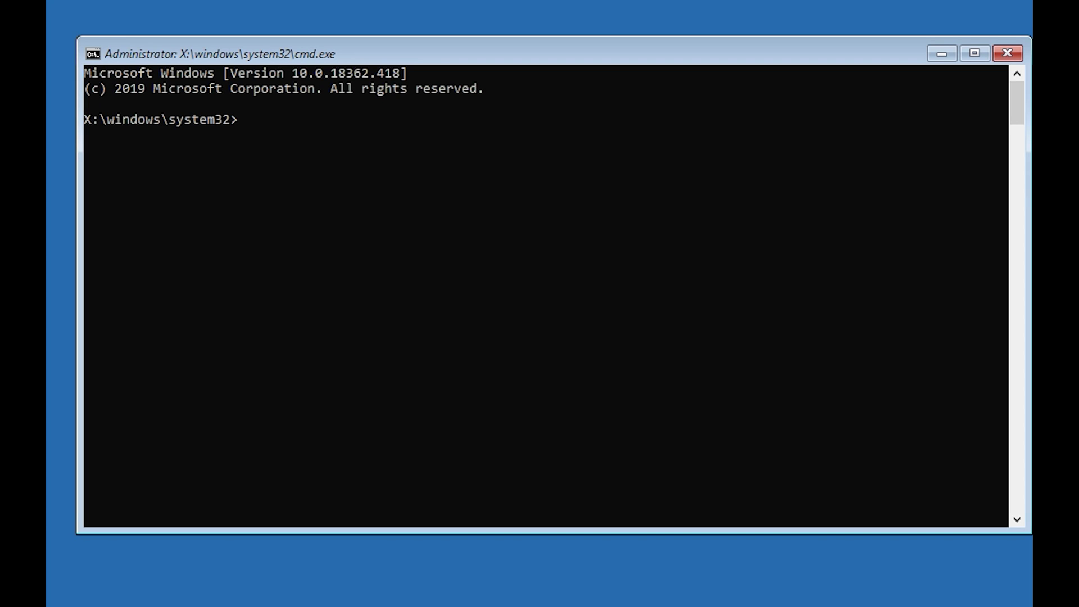
# Step: Run bootrec /fixmbr successfully, then run bootrec /fixboot, which returns Access is denied
pyautogui.write('bootrec')
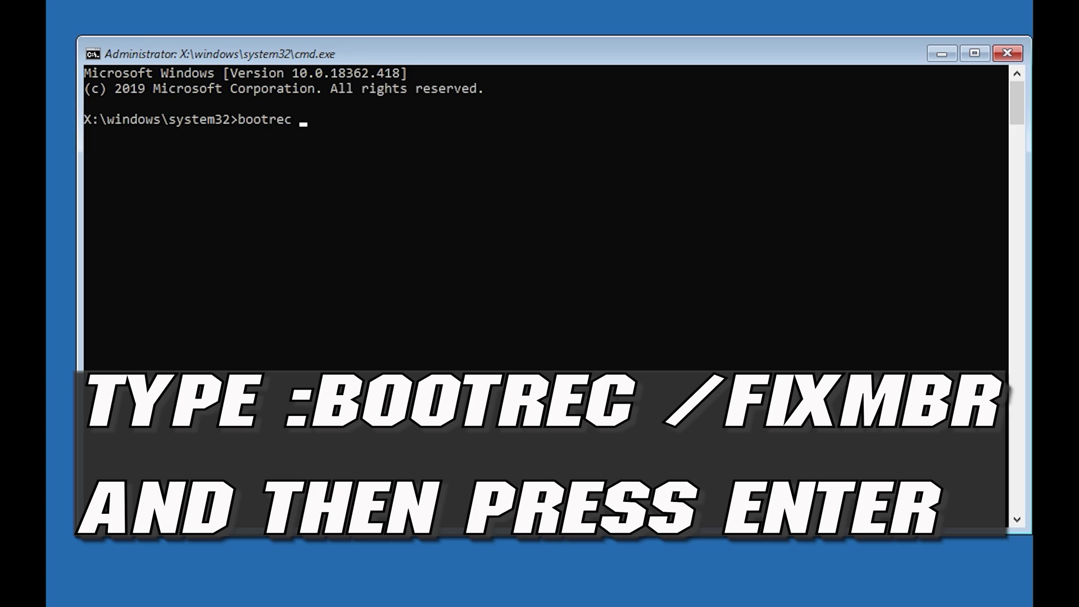
pyautogui.write(' /fixmbr')
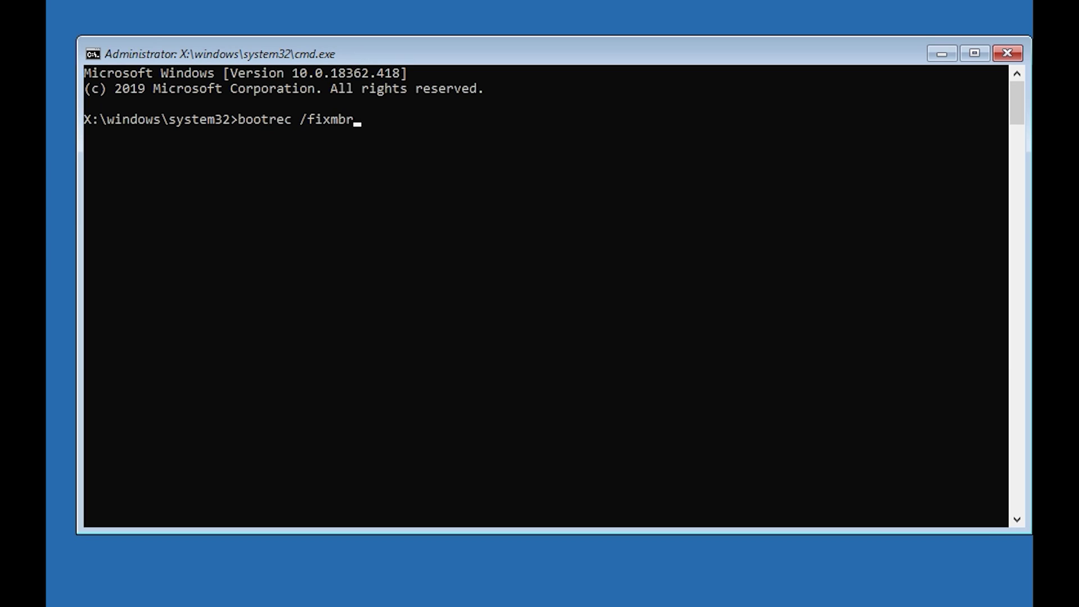
pyautogui.press('Return')
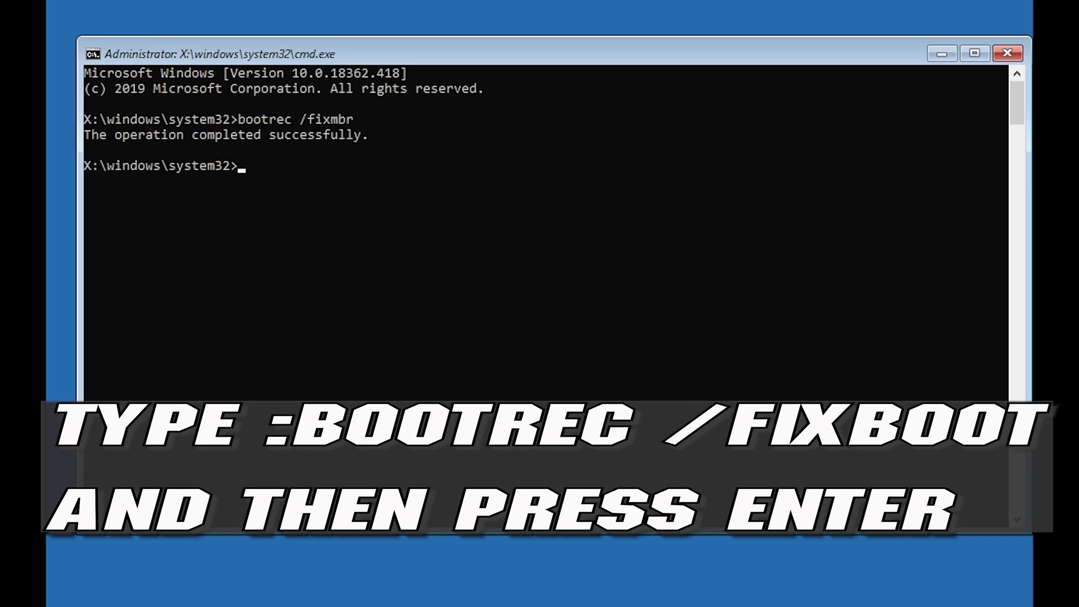
pyautogui.write('bootrec /fixboot')
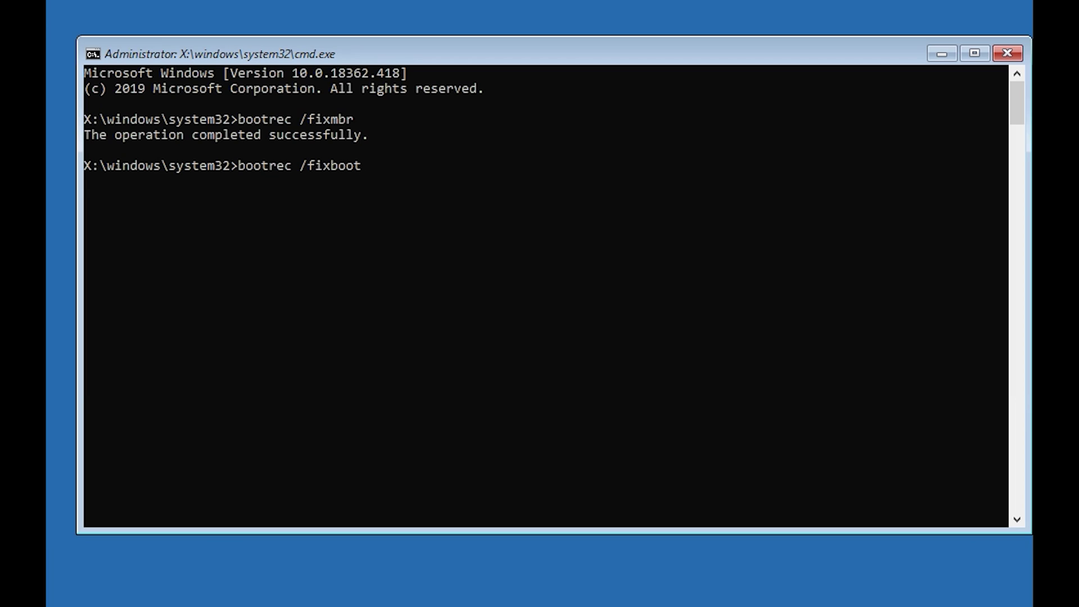
pyautogui.press('Return')
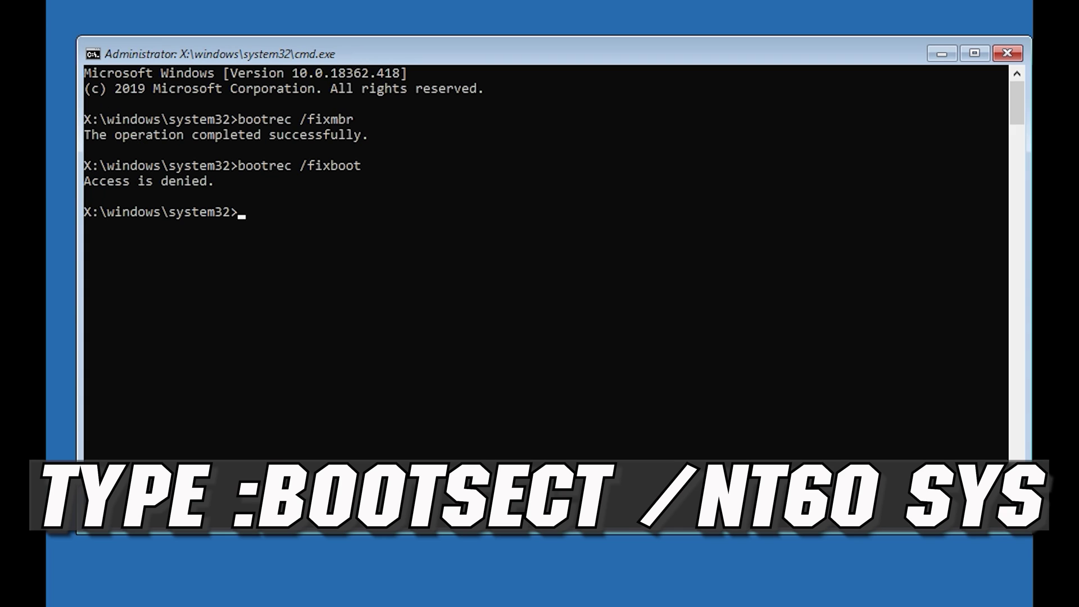
# Step: Update the NTFS bootcode with bootsect /nt60 sys, then rerun bootrec /fixboot successfully
pyautogui.write('bootsect /nt60')
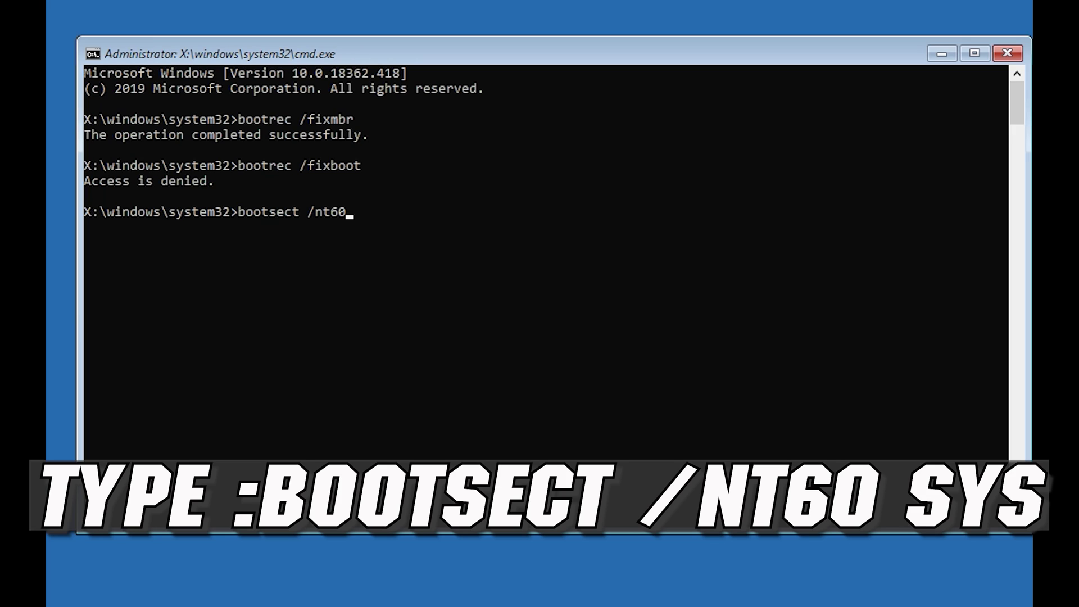
pyautogui.write(' sys')
pyautogui.press('Return')
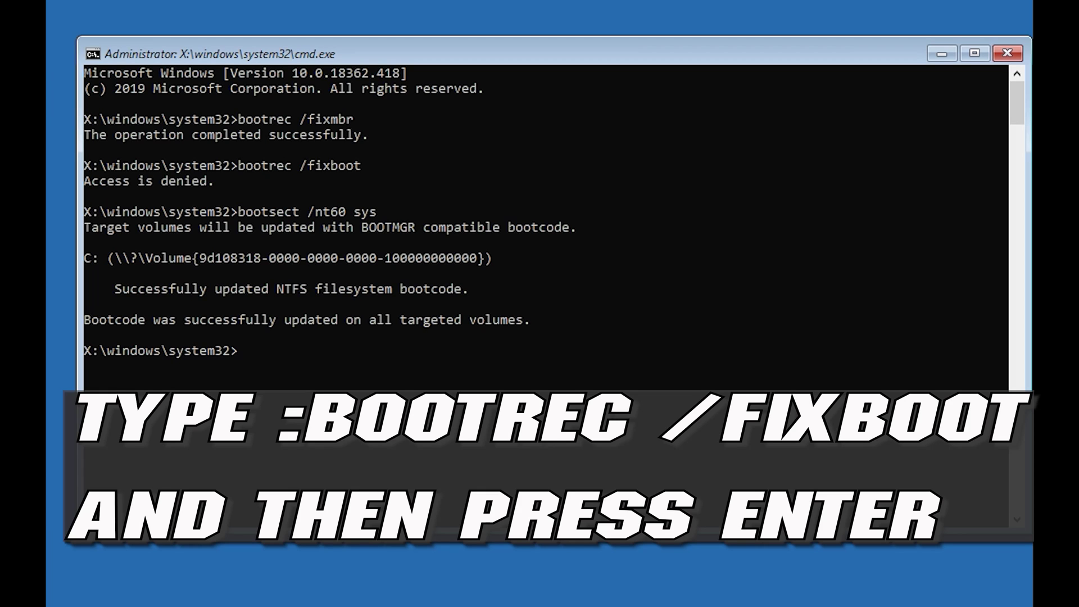
pyautogui.write('bootrec /fixboot')
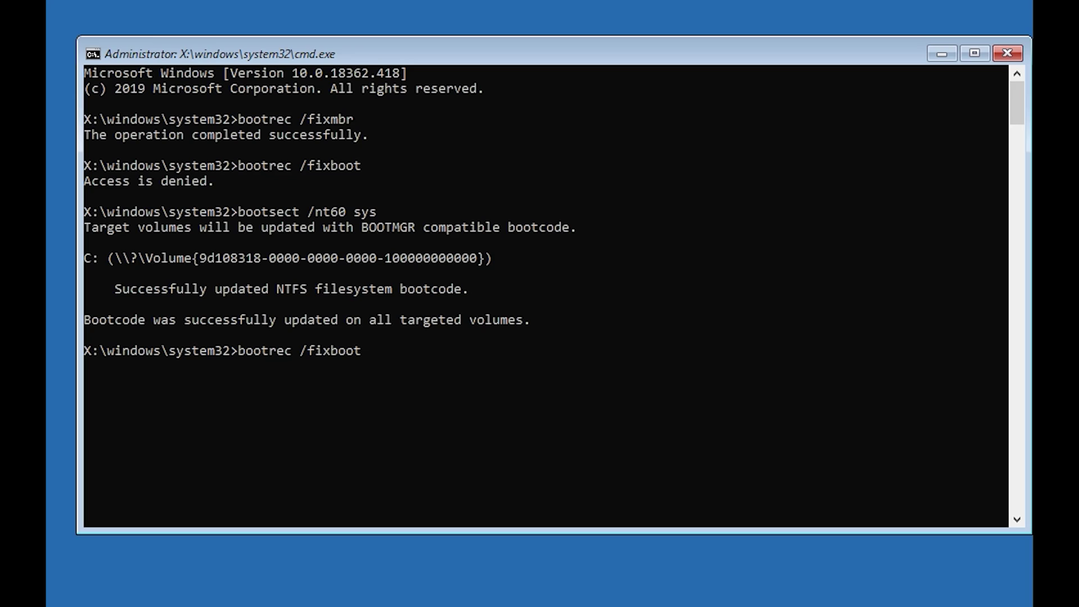
pyautogui.press('Return')
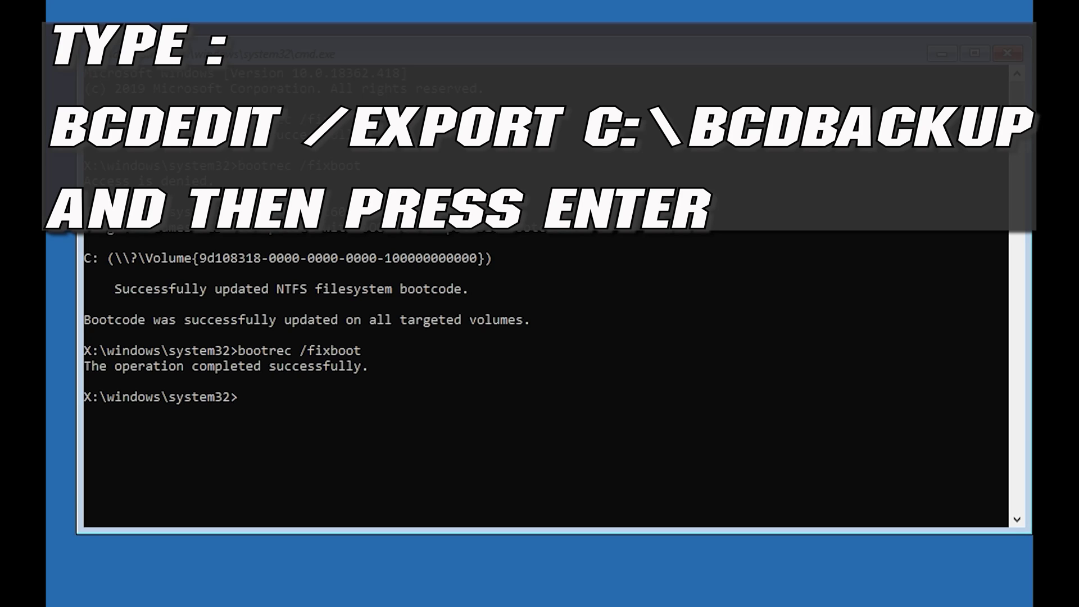
# Step: Export a backup of the boot configuration data to c:\bcdbackup with bcdedit /export
pyautogui.write('bcdedit /export')
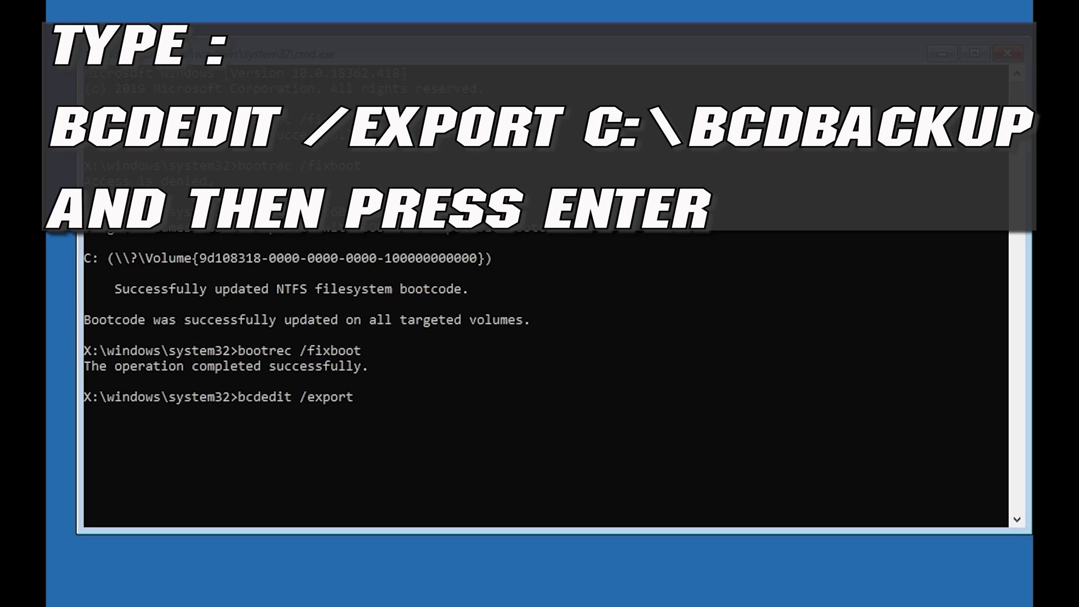
pyautogui.write(' c:\\bcdbackup')
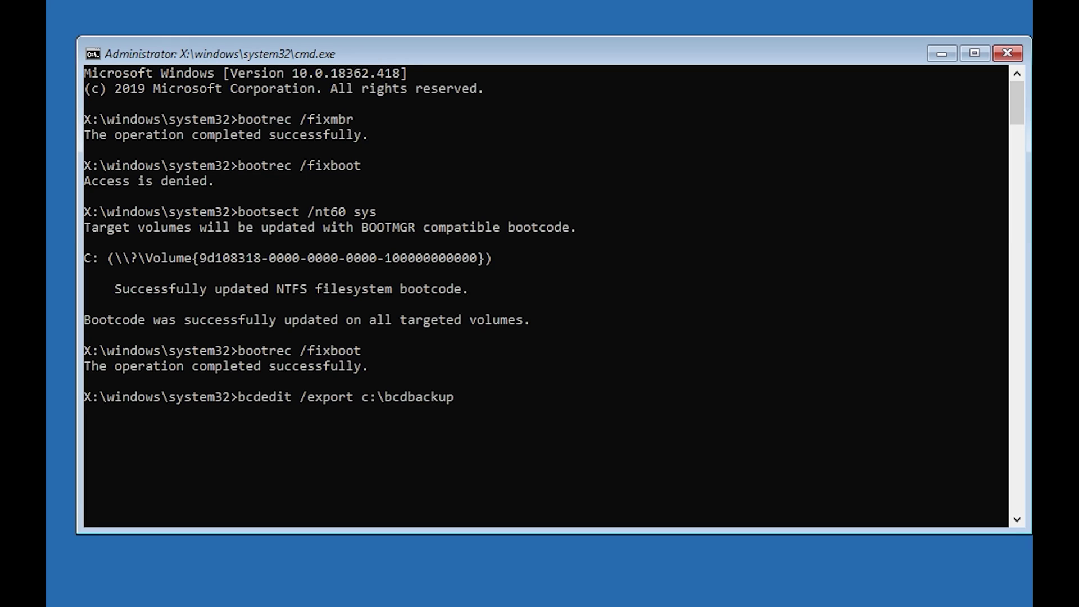
pyautogui.press('Return')
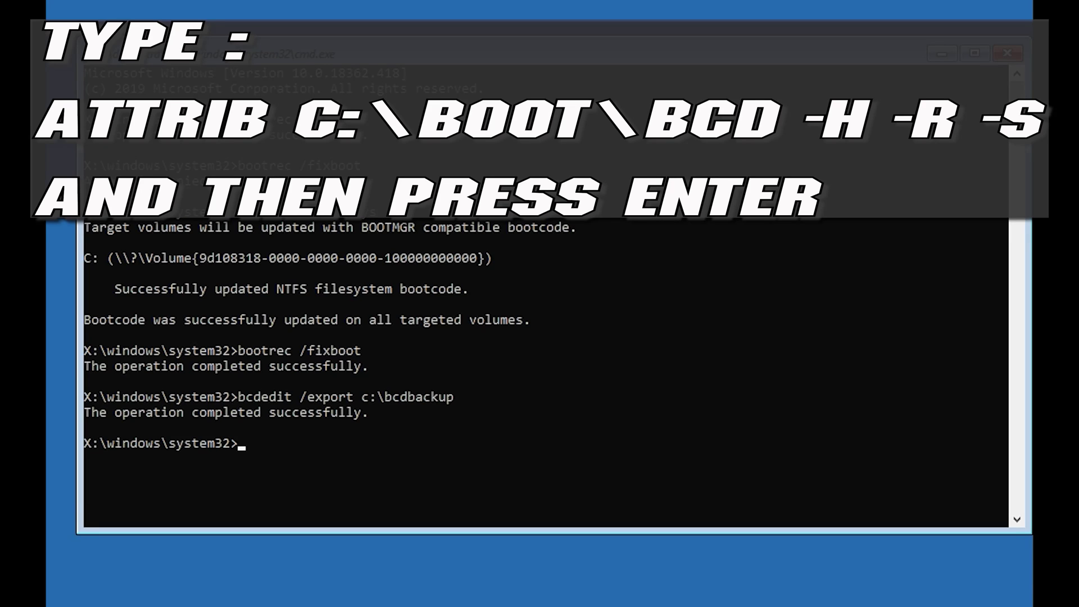
# Step: Clear the hidden, read-only and system attributes on c:\boot\bcd and rename it to bcd.old
pyautogui.write('attrib c:\\boot\\')
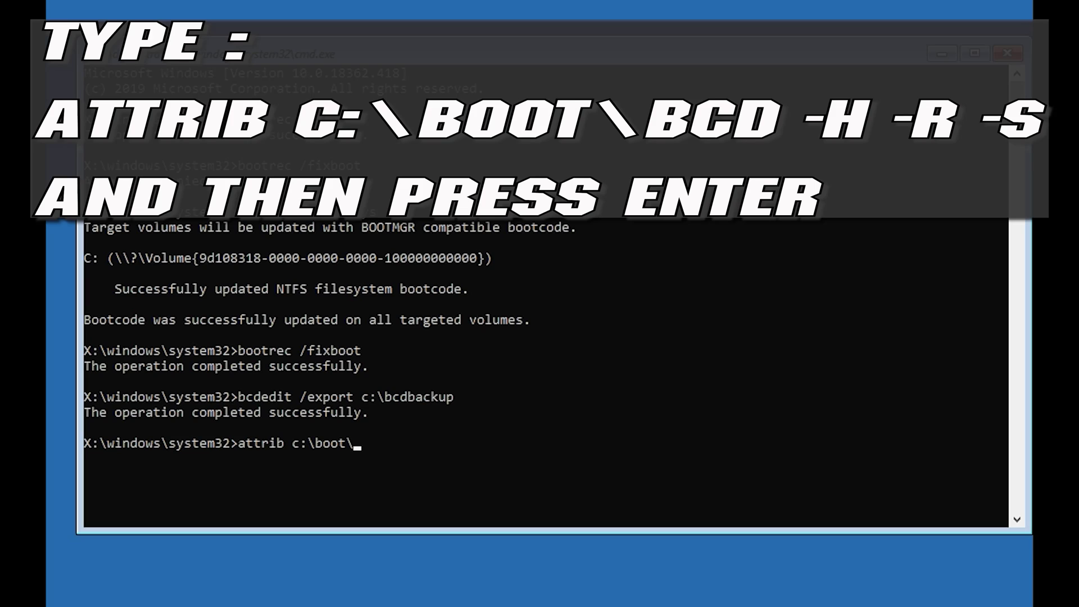
pyautogui.write('bcd -h -r -s')
pyautogui.press('Return')
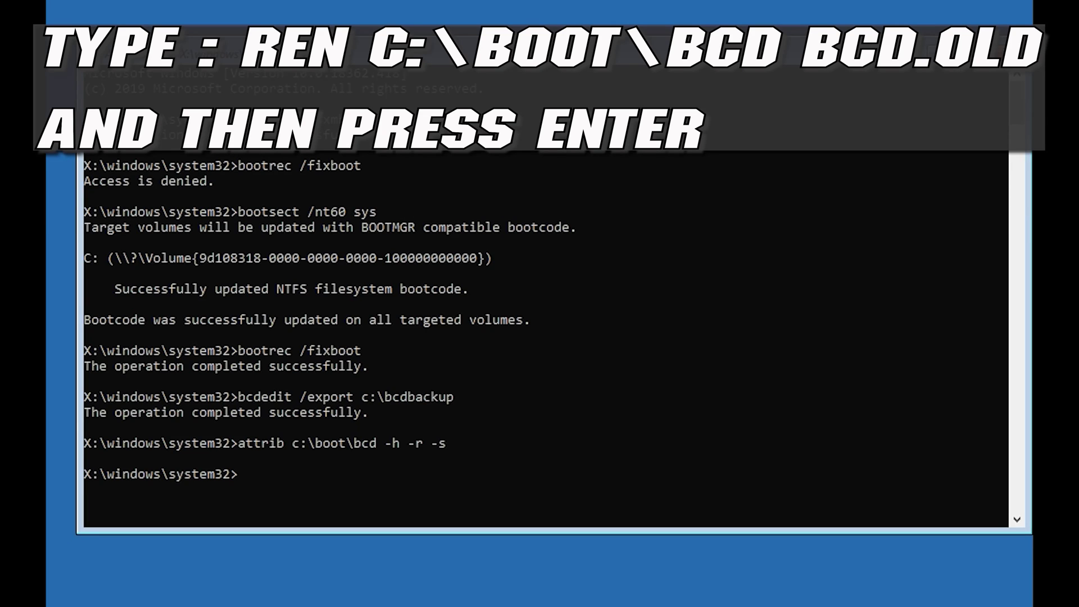
pyautogui.write('ren c:\\boot\\bcd')
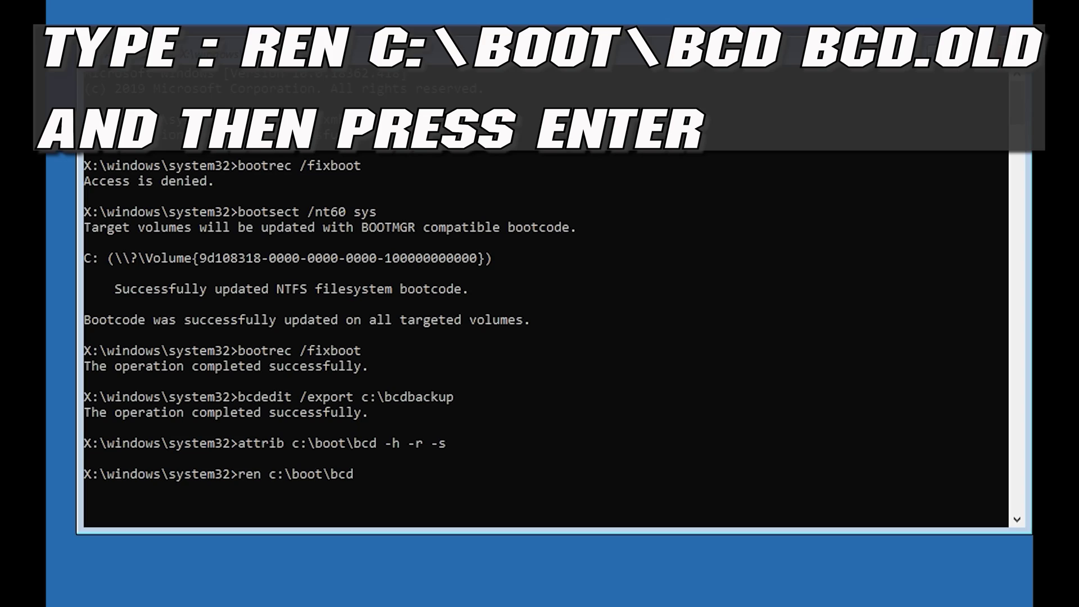
pyautogui.write(' bcd.old')
pyautogui.press('Return')
pyautogui.write('boo')
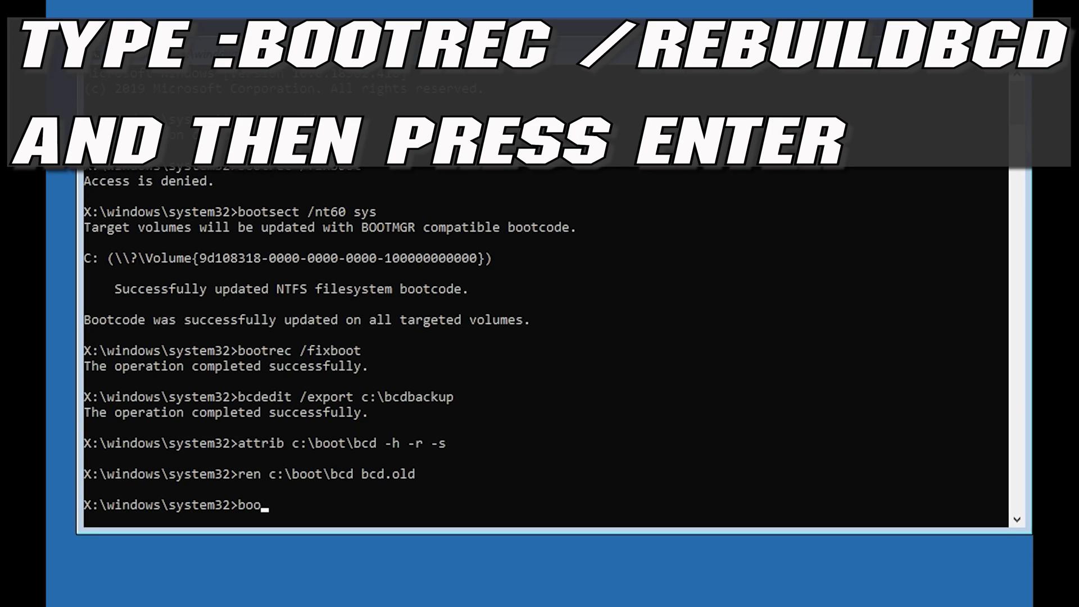
pyautogui.write('trec /reb')
# Step: Run bootrec /rebuildbcd and answer y to add the D:\Windows installation to the boot list
pyautogui.write('uildb')
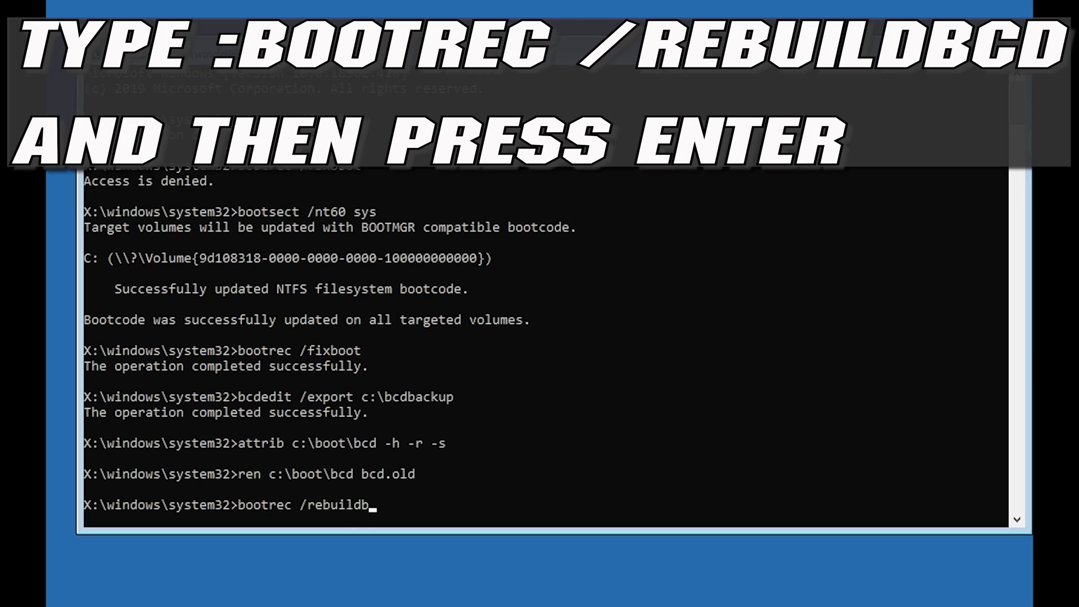
pyautogui.write('cd')
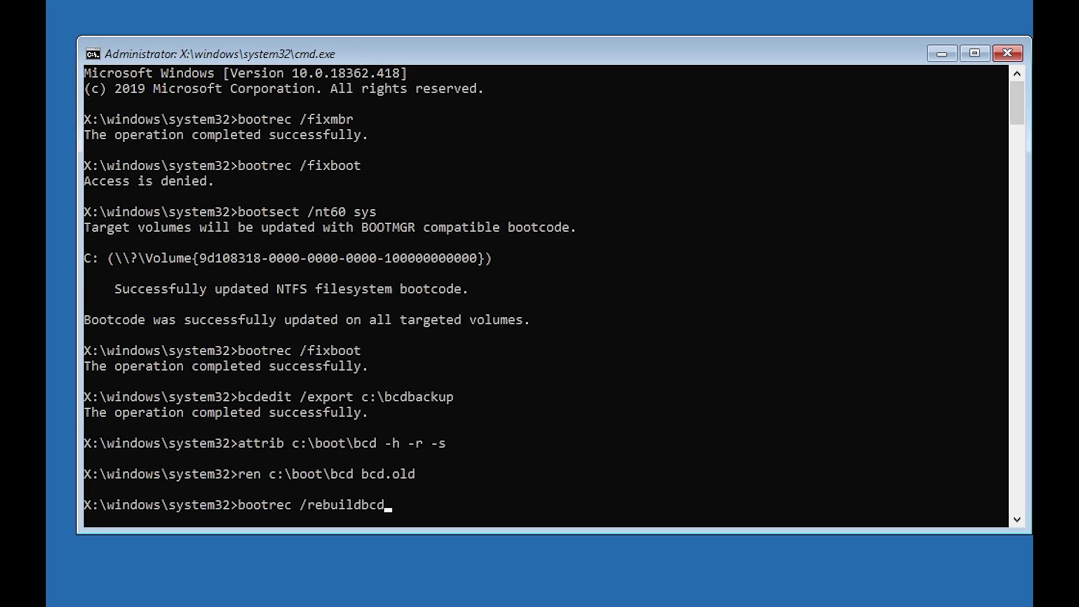
pyautogui.press('Return')
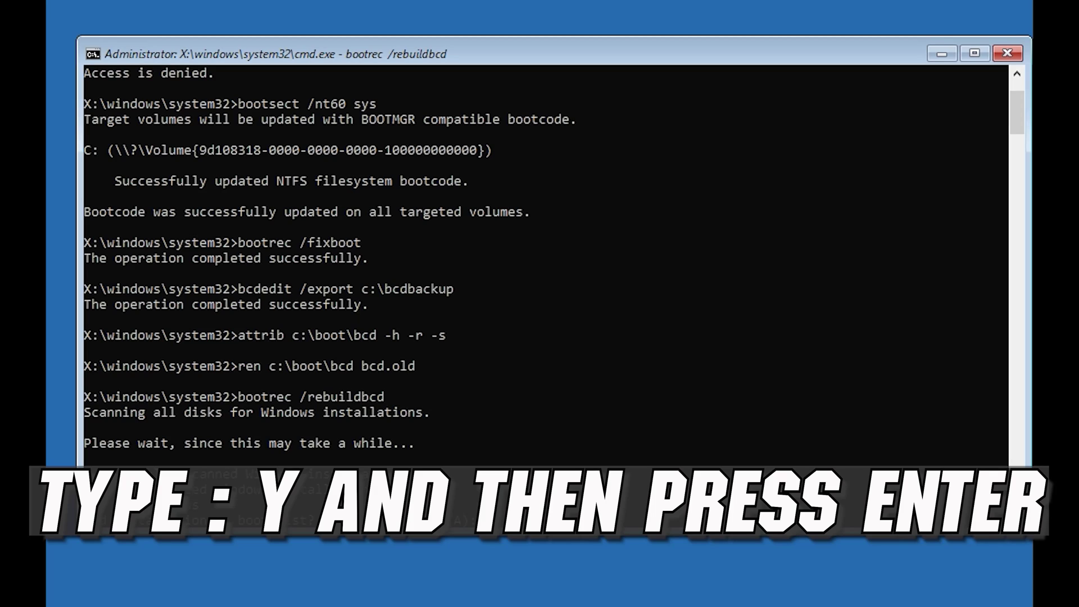
pyautogui.write('y')
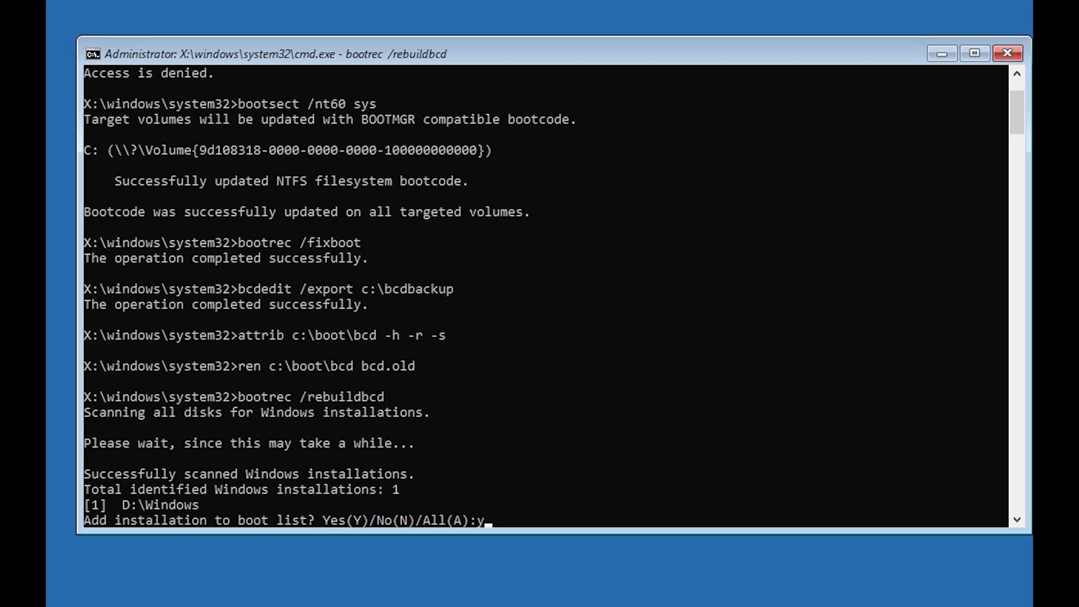
pyautogui.press('Return')
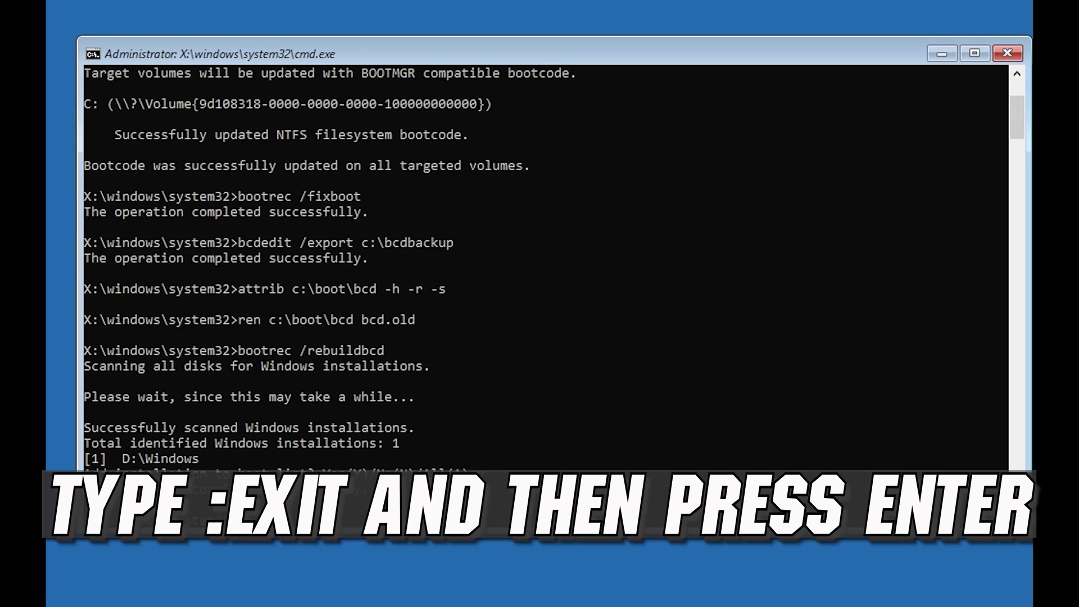
# Step: Exit Command Prompt to return to the Choose an option screen
pyautogui.write('exit')
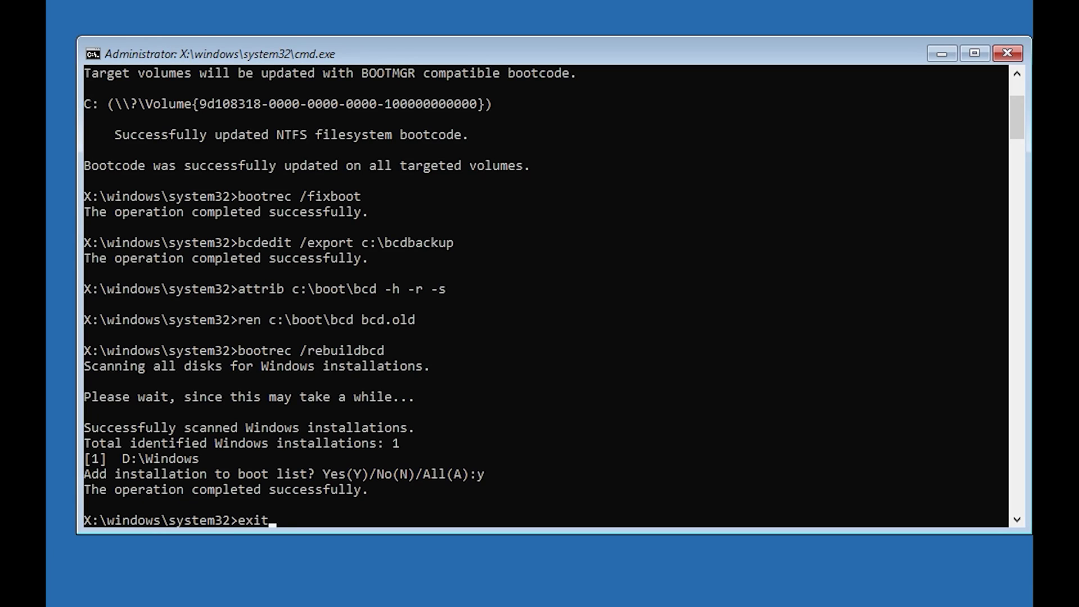
pyautogui.press('Return')
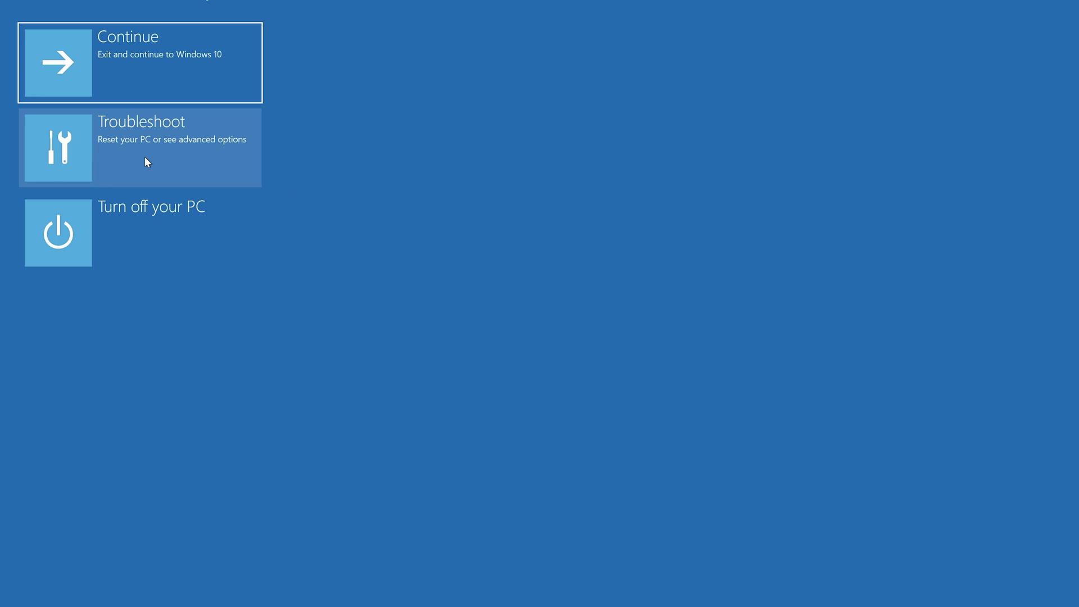
# Step: Open System Restore via Troubleshoot > Advanced options, choosing the Windows account with a blank password
pyautogui.click(146, 158)
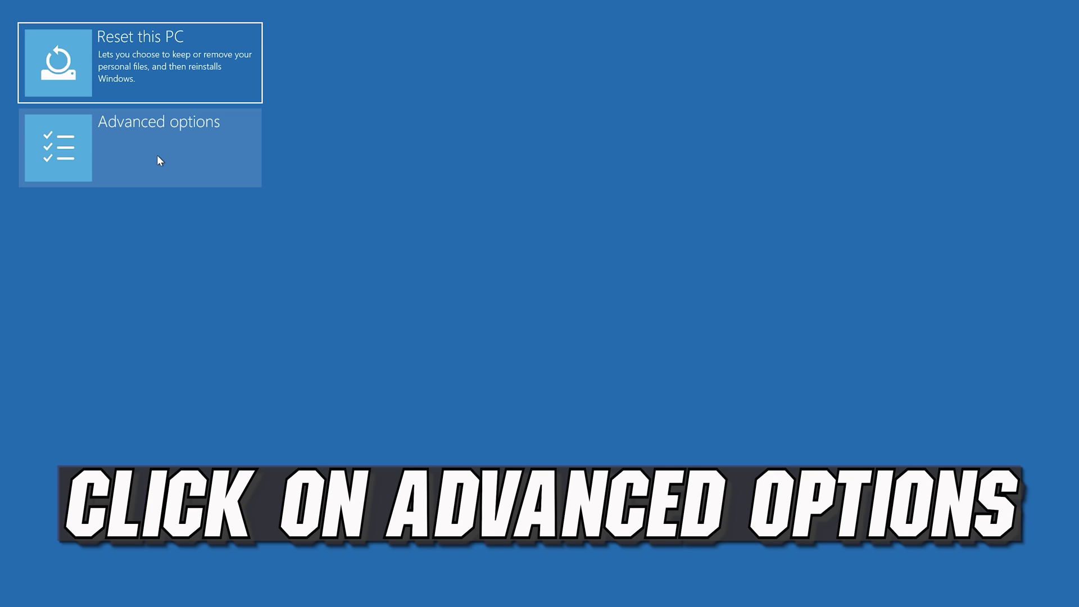
pyautogui.click(158, 156)
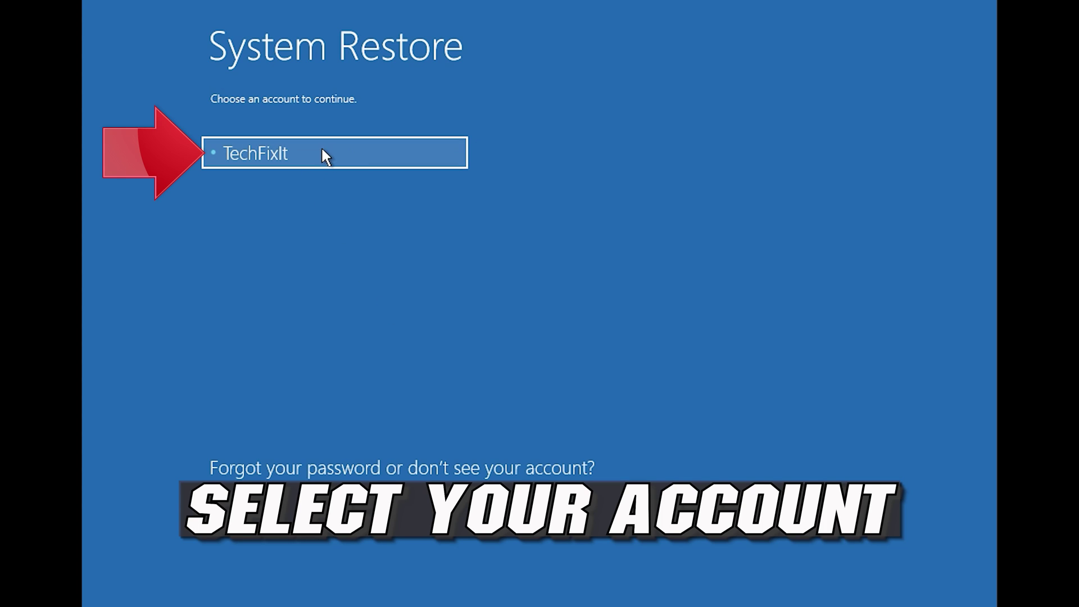
pyautogui.click(347, 153)
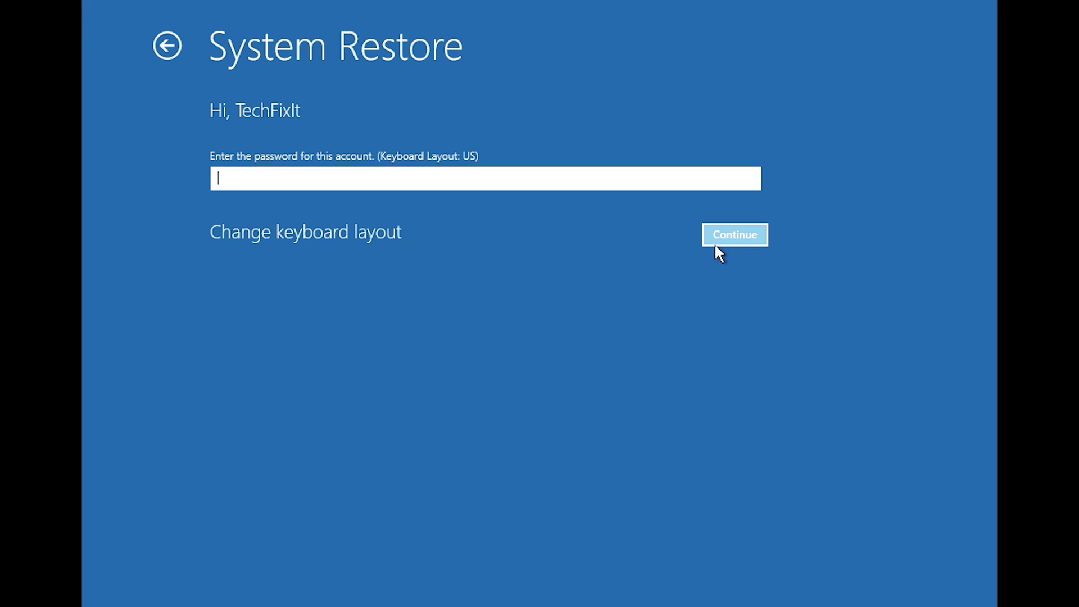
pyautogui.click(720, 235)
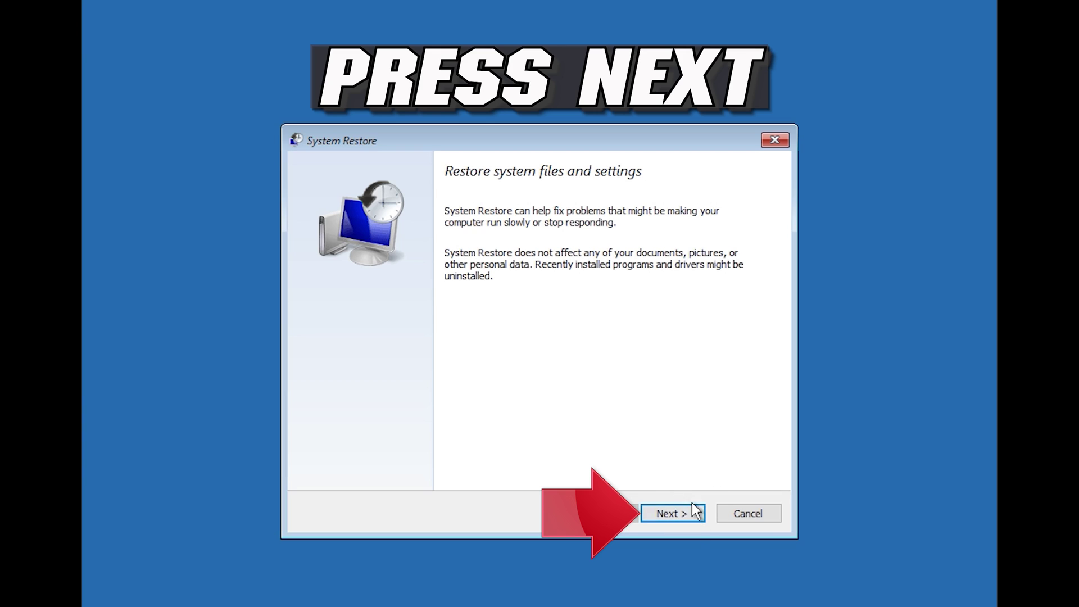
# Step: Restore to the 1/10/2020 12:21:42 AM restore point and accept the cannot-be-interrupted warning
pyautogui.click(674, 512)
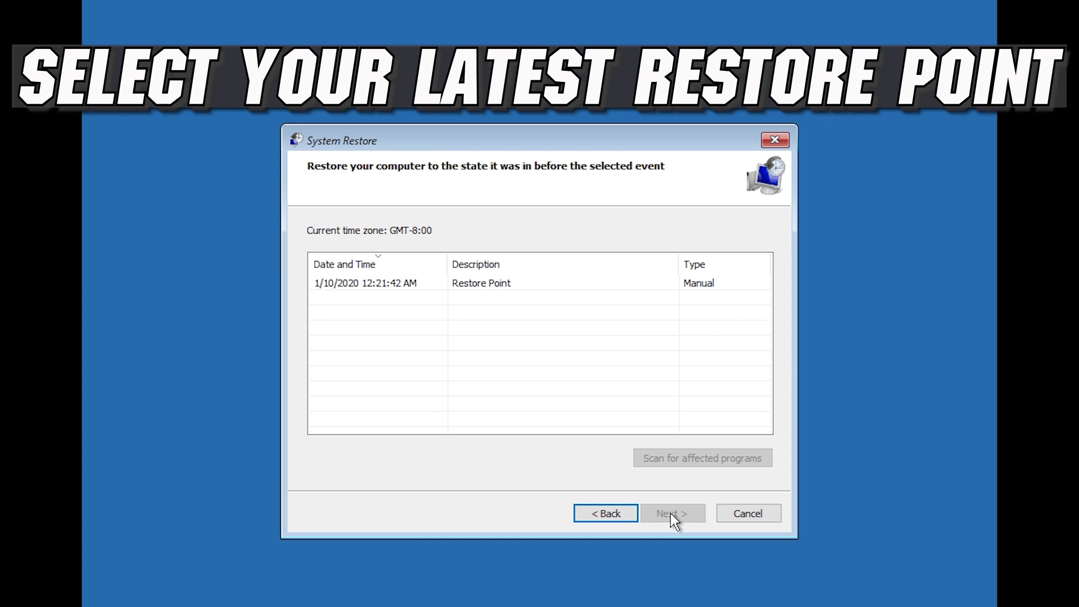
pyautogui.click(360, 283)
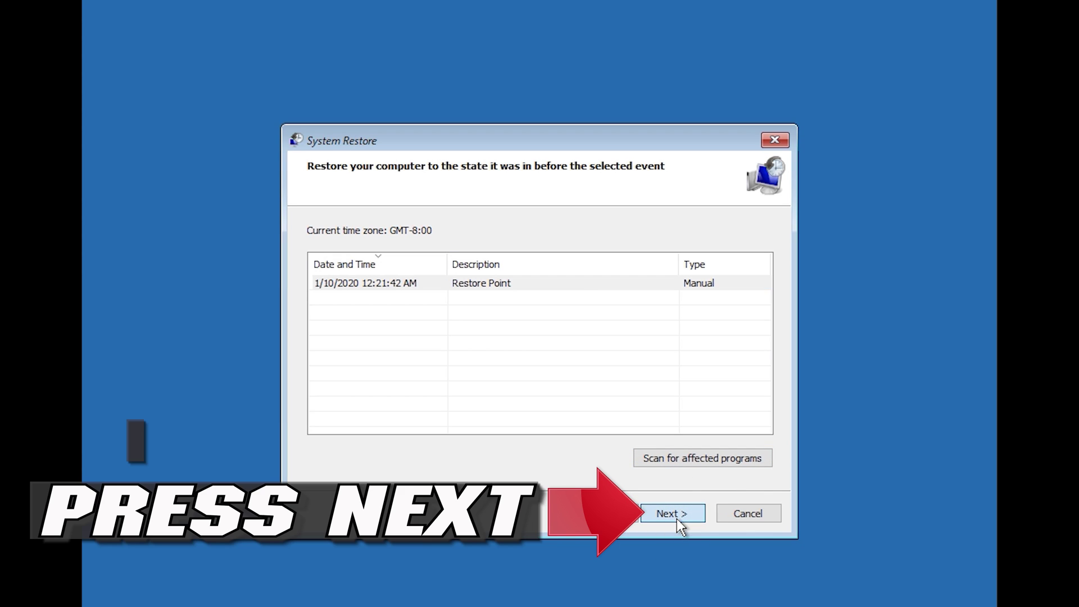
pyautogui.click(677, 519)
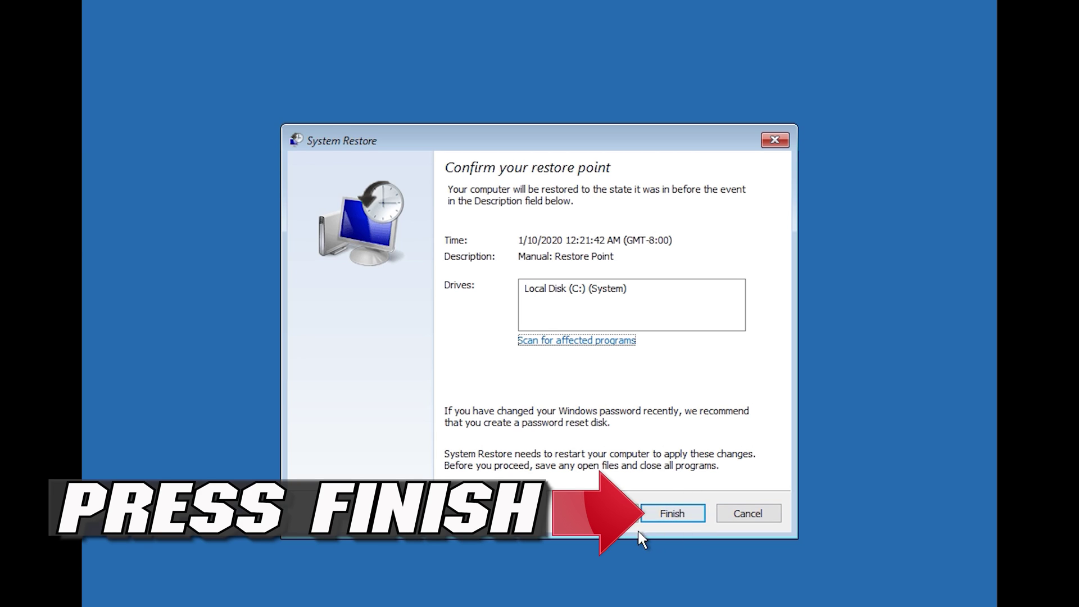
pyautogui.click(672, 518)
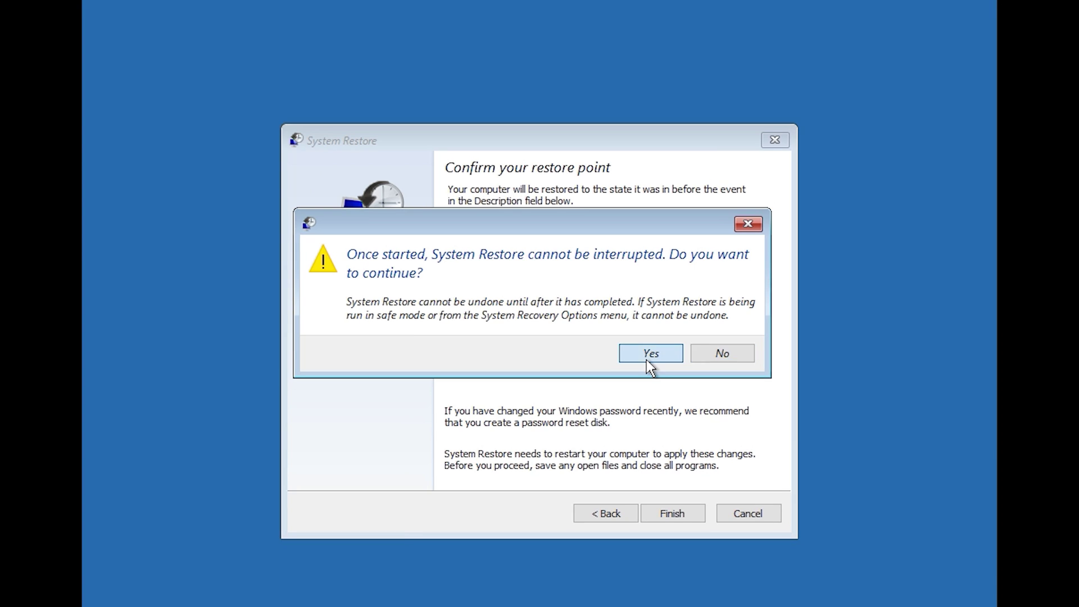
pyautogui.click(639, 323)
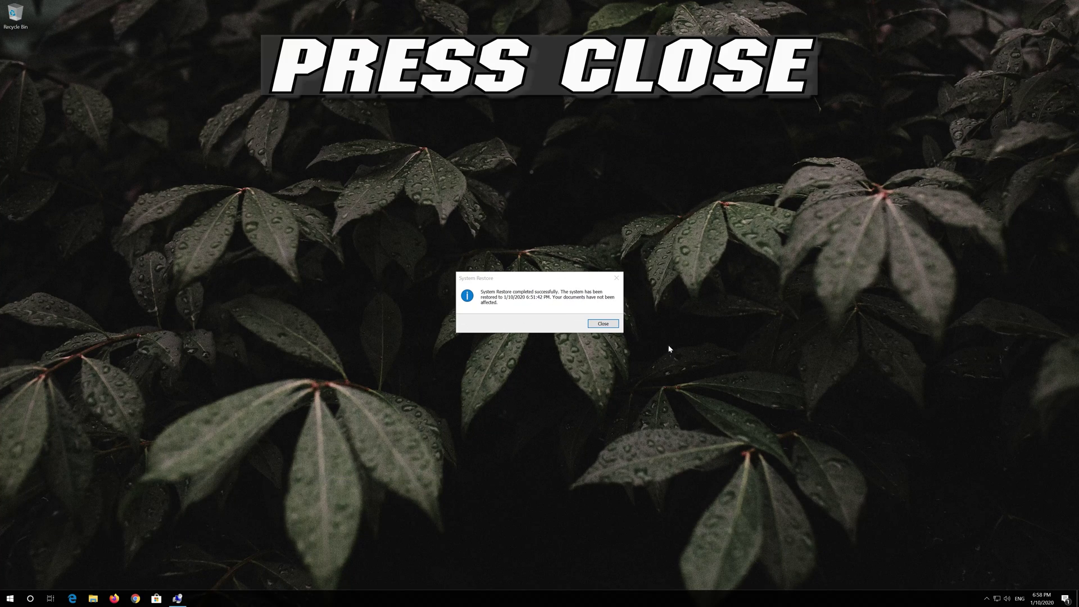
# Step: Close the restore-completed message and get back to the recovery Troubleshoot options
pyautogui.click(599, 325)
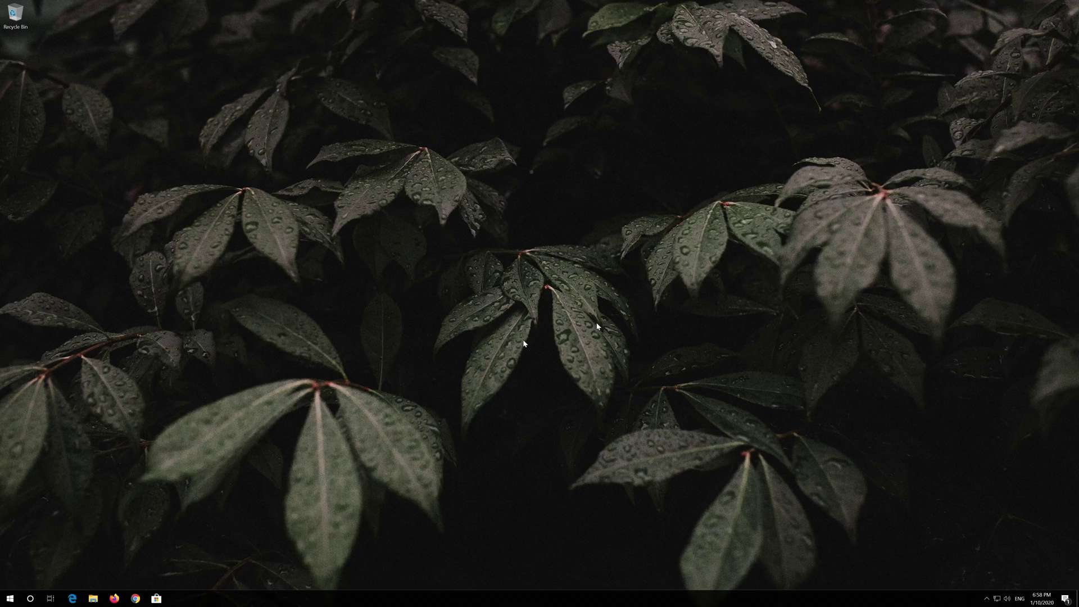
pyautogui.hotkey('alt', 'z')
pyautogui.click(534, 174)
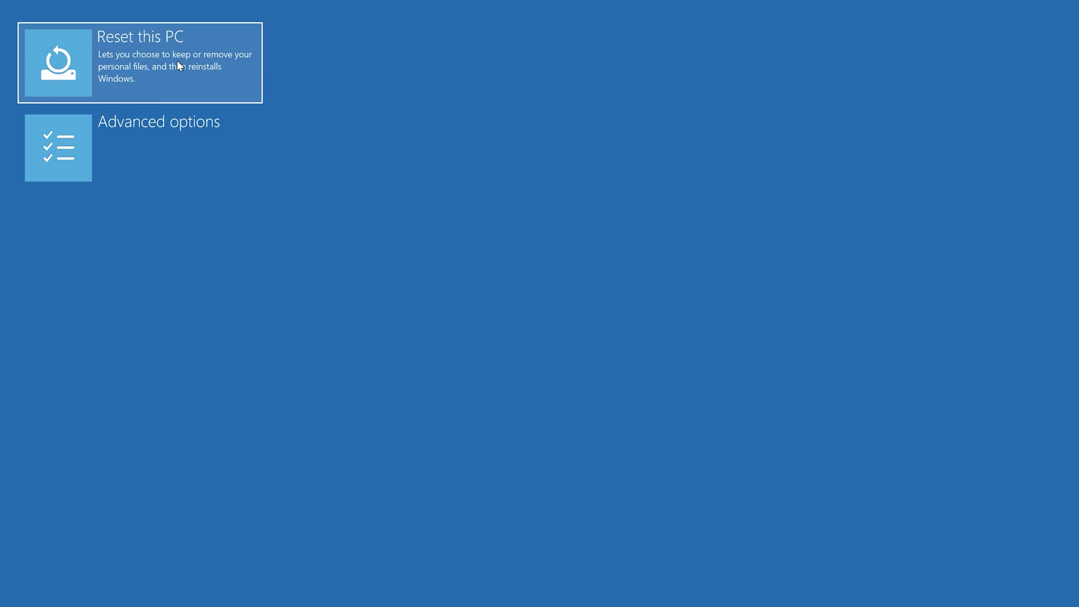
# Step: Start Reset this PC with the Keep my files option
pyautogui.click(178, 64)
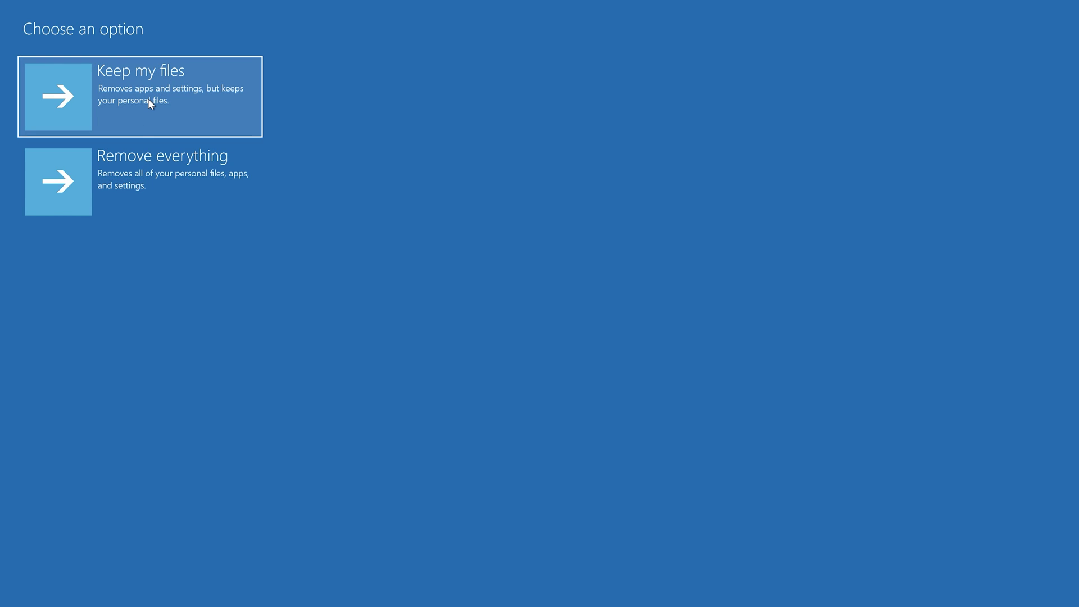
pyautogui.click(151, 102)
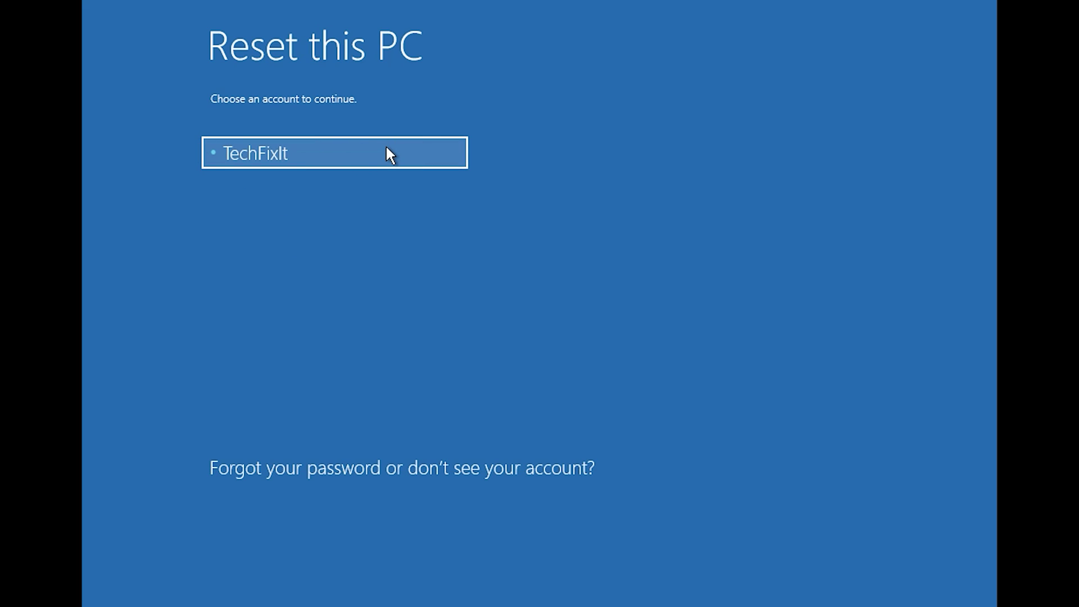
# Step: Select the account and continue with a blank password to reach the All ready to go summary
pyautogui.click(386, 147)
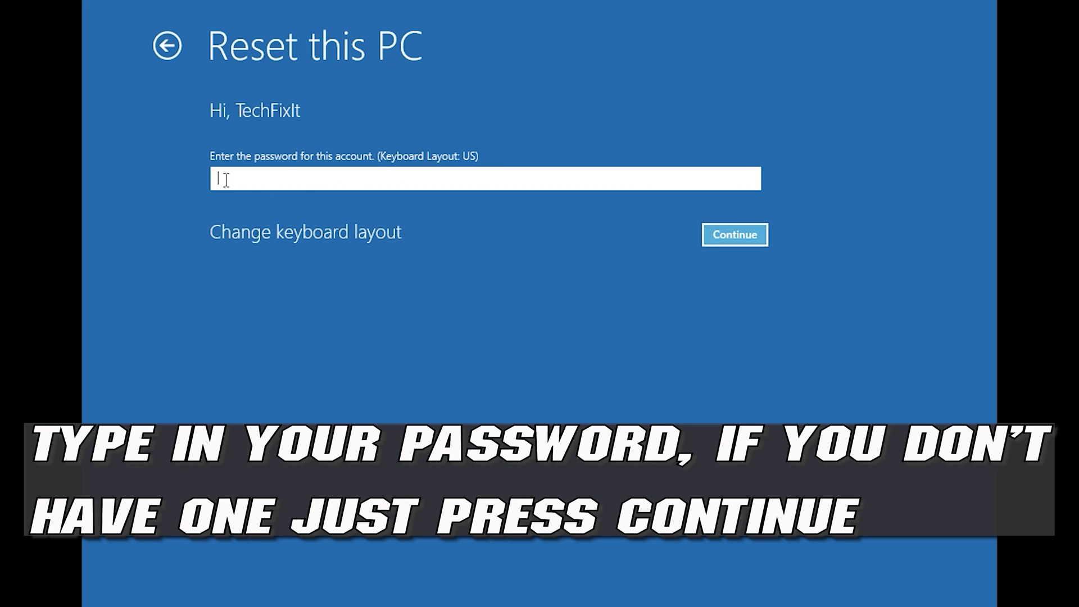
pyautogui.click(710, 235)
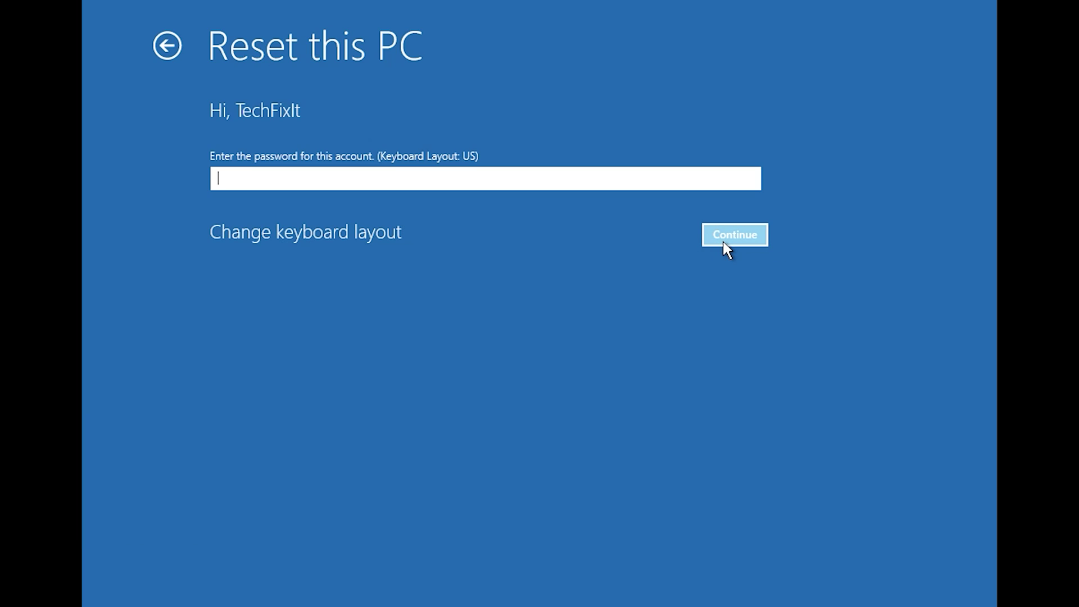
pyautogui.click(724, 243)
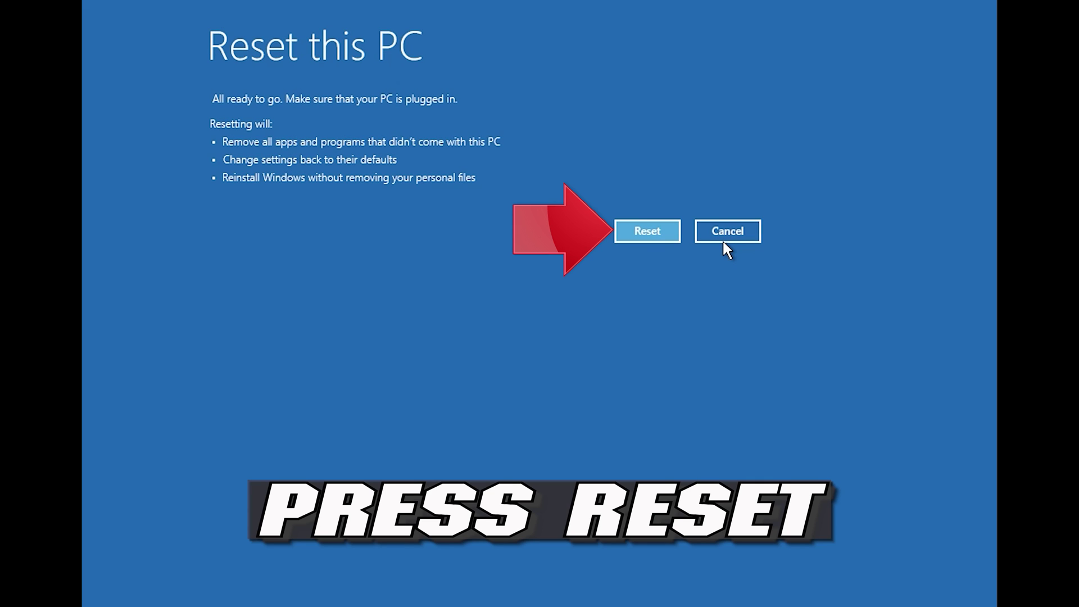
# Step: Confirm Reset on the summary page so the PC starts resetting
pyautogui.click(655, 235)
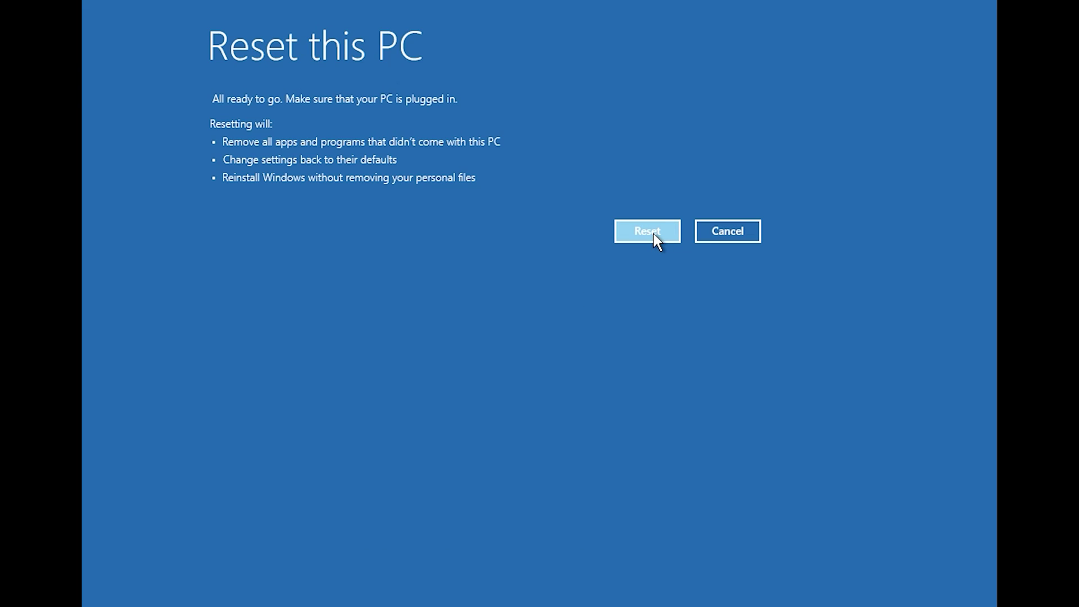